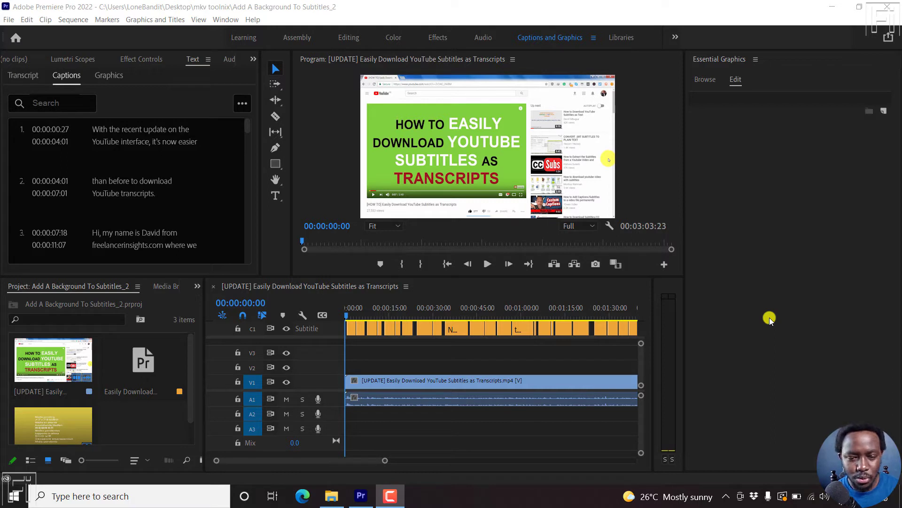
Step: Move the playhead to the first caption and select caption 1 to show its style, track style None
{"action": "left_click", "coordinate": [353, 311]}
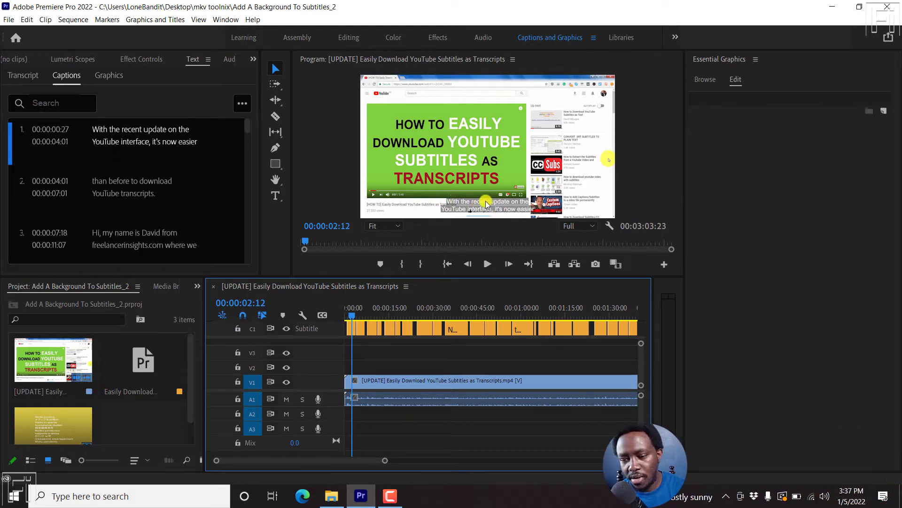
{"action": "left_click", "coordinate": [139, 137]}
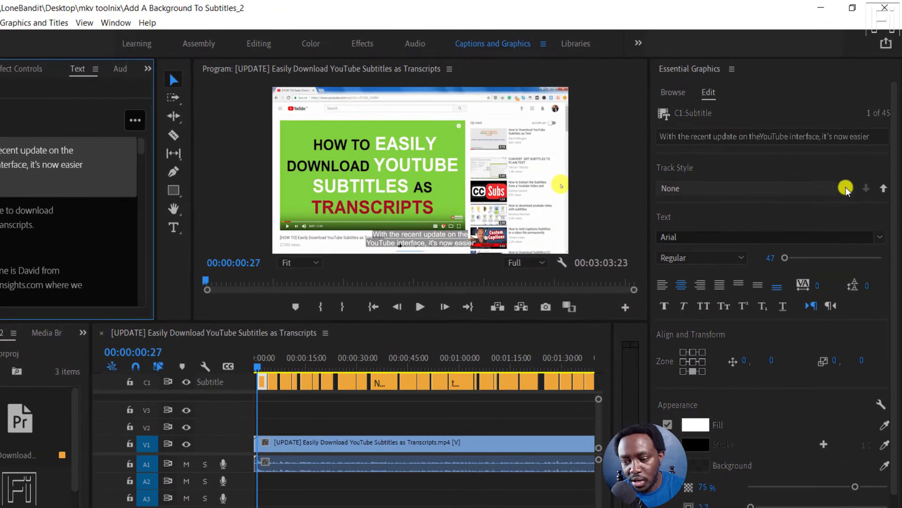
Step: From the current caption look, create a new track style named 'Subtitle for YouTube Burned In'
{"action": "left_click", "coordinate": [850, 188]}
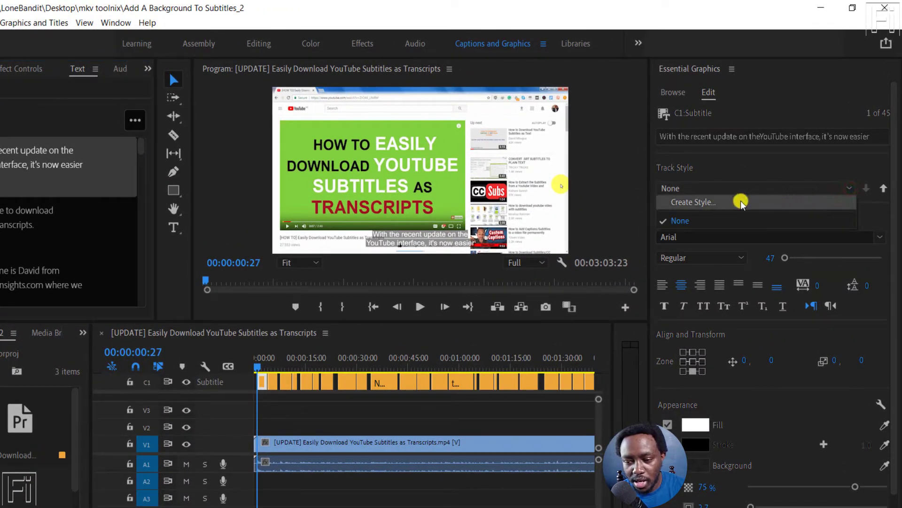
{"action": "left_click", "coordinate": [727, 203]}
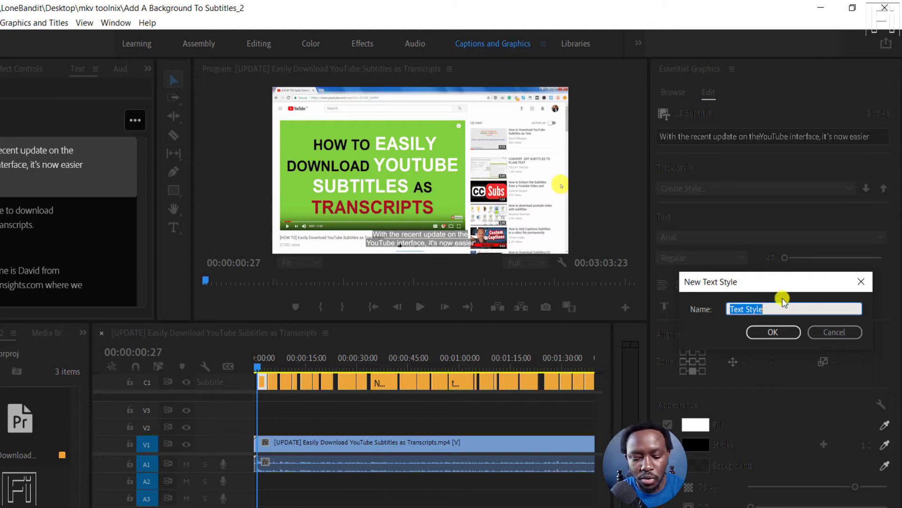
{"action": "type", "text": "Subtitle for YouTube Burned"}
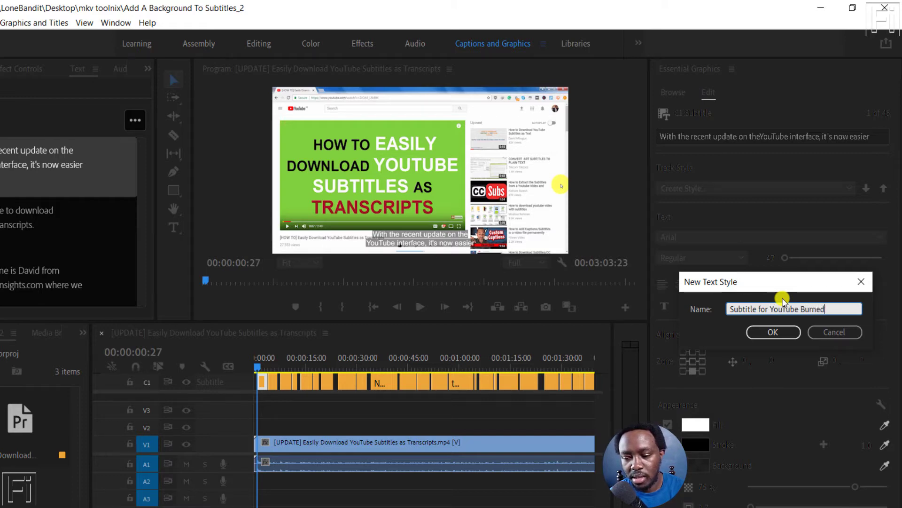
{"action": "type", "text": "In"}
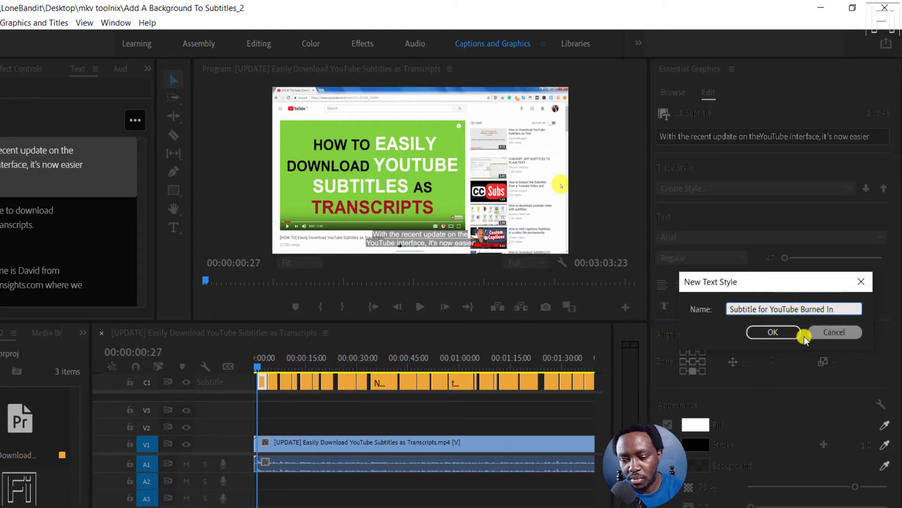
{"action": "left_click", "coordinate": [763, 331]}
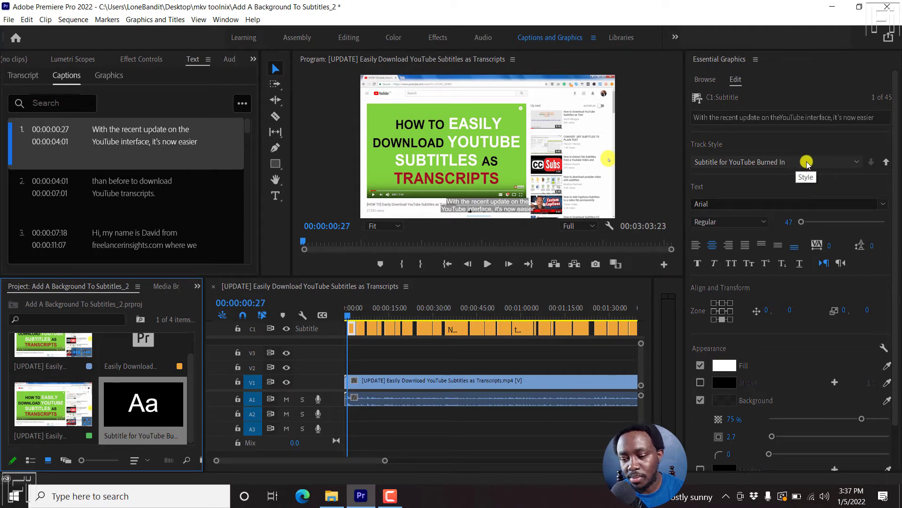
{"action": "left_click", "coordinate": [807, 163]}
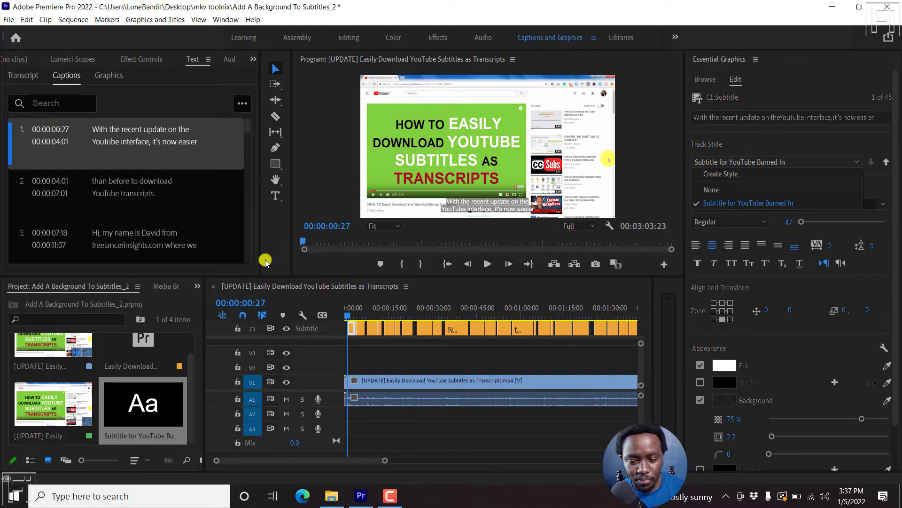
{"action": "left_click", "coordinate": [212, 216]}
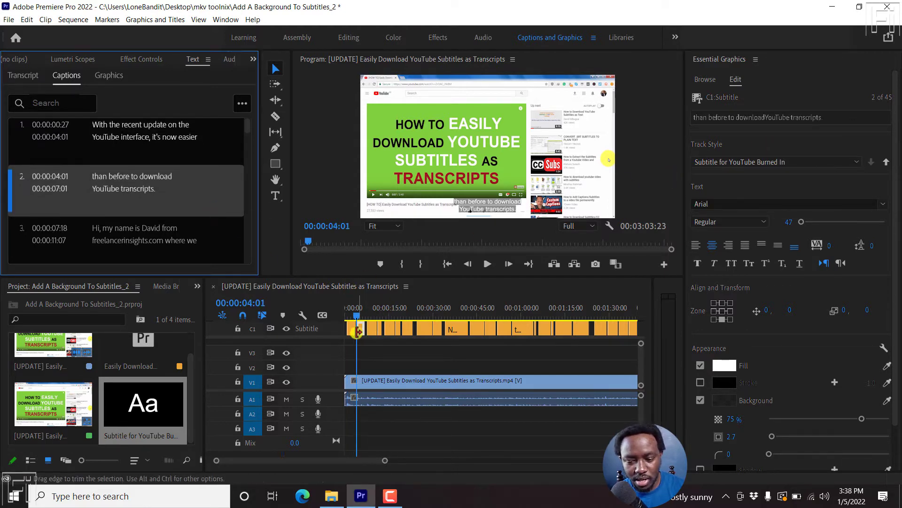
{"action": "left_click", "coordinate": [330, 502]}
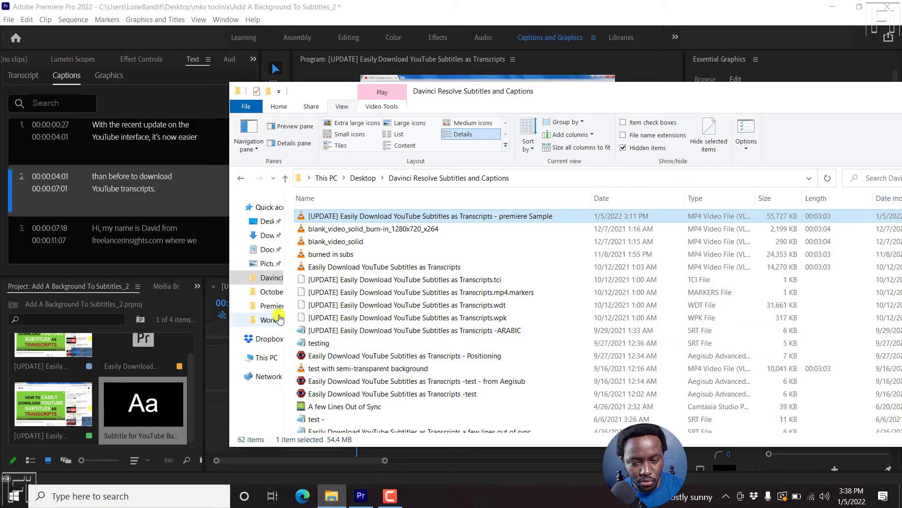
{"action": "left_click", "coordinate": [269, 306]}
{"action": "left_click", "coordinate": [536, 47]}
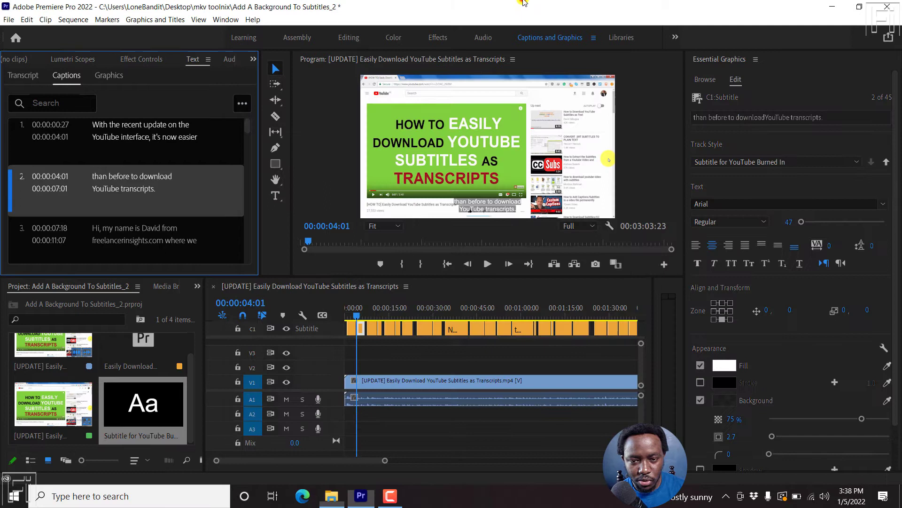
Step: Delete the Subtitle caption track from the sequence and widen the Project panel
{"action": "right_click", "coordinate": [333, 327]}
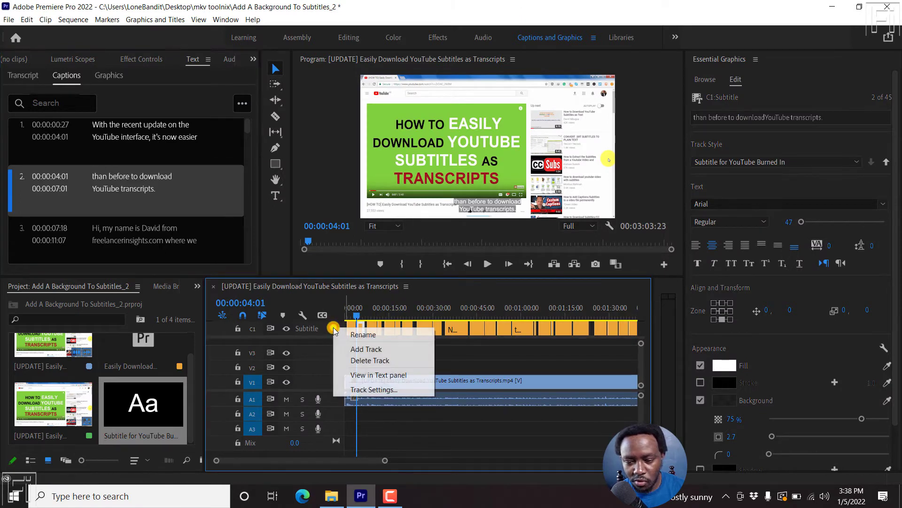
{"action": "left_click", "coordinate": [370, 361]}
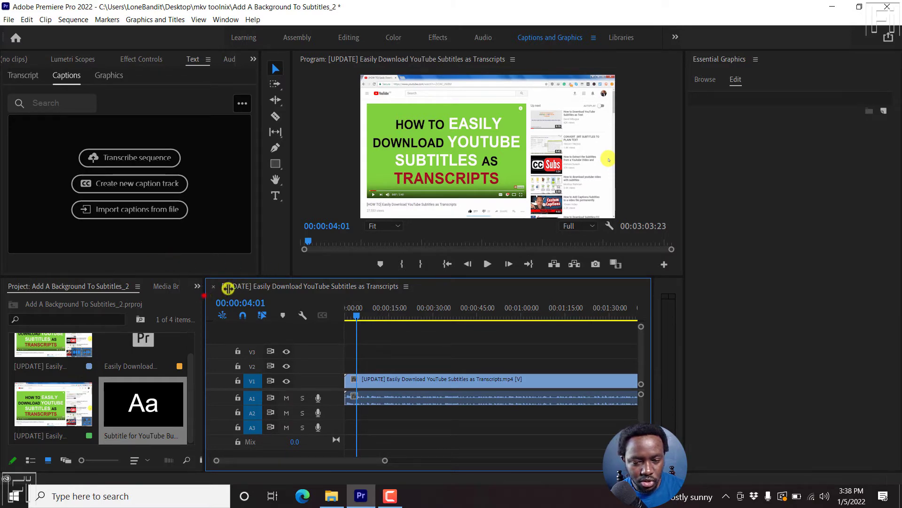
{"action": "left_click_drag", "start_coordinate": [228, 288], "coordinate": [403, 295]}
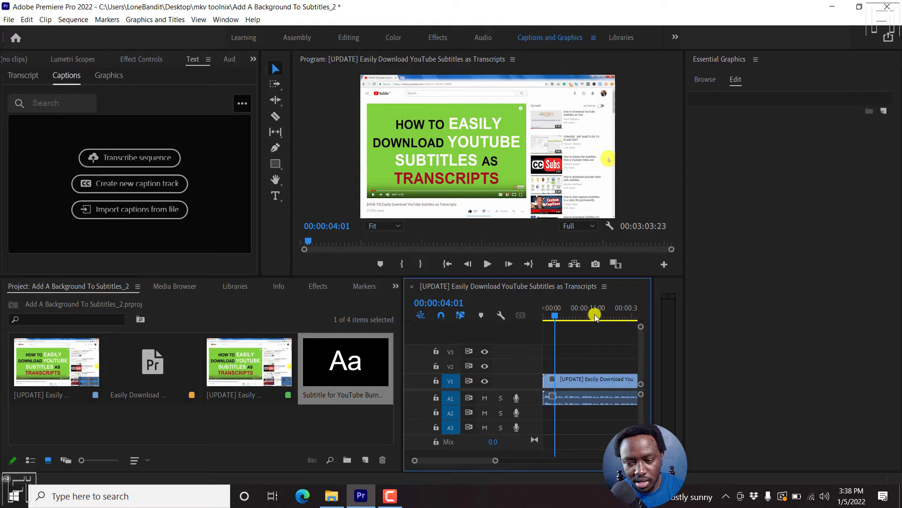
Step: Import the Arabic subtitle file from its folder into the Project panel
{"action": "left_click", "coordinate": [332, 496]}
{"action": "left_click", "coordinate": [346, 303]}
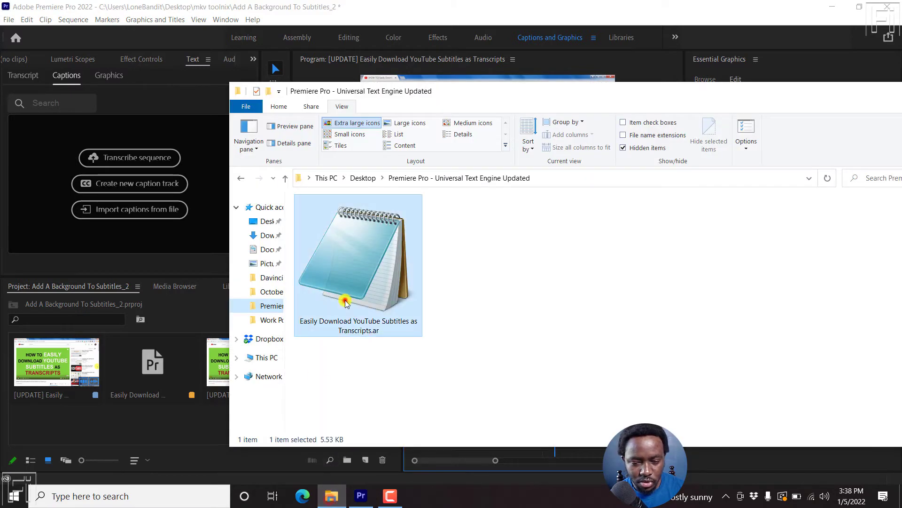
{"action": "left_click_drag", "start_coordinate": [345, 303], "coordinate": [171, 417]}
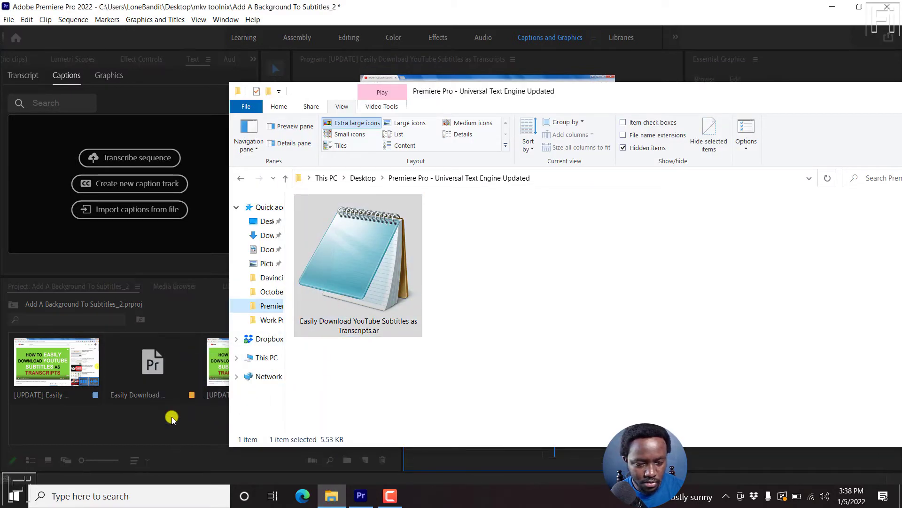
Step: With the playhead at the sequence start, drop the imported subtitle file onto the timeline
{"action": "left_click", "coordinate": [251, 4]}
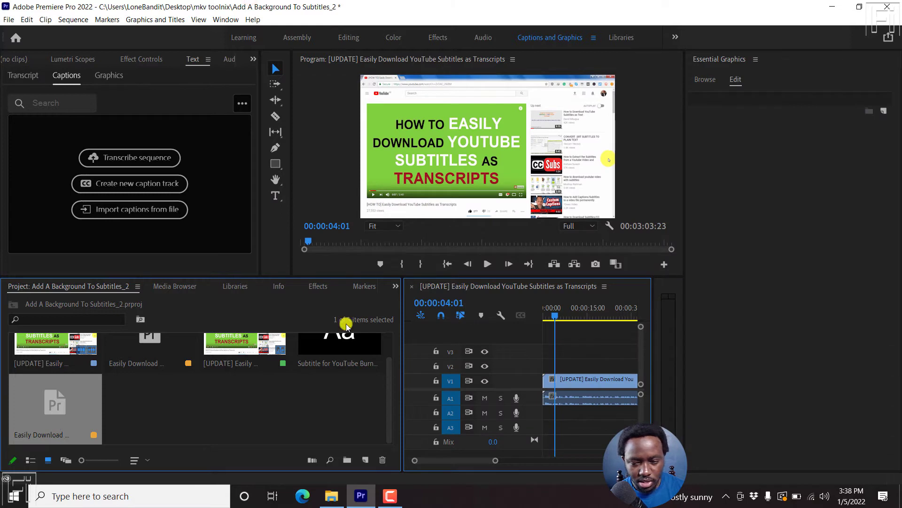
{"action": "left_click_drag", "start_coordinate": [554, 312], "coordinate": [544, 312]}
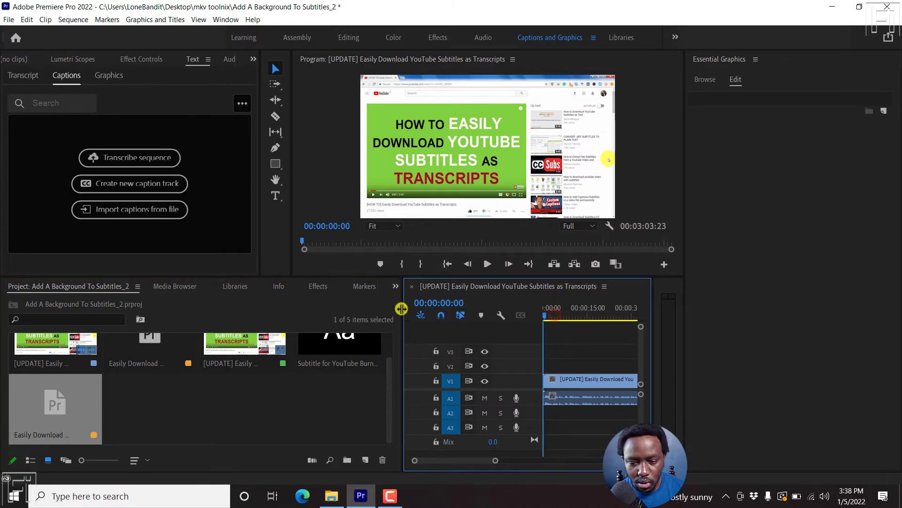
{"action": "left_click_drag", "start_coordinate": [400, 308], "coordinate": [310, 309]}
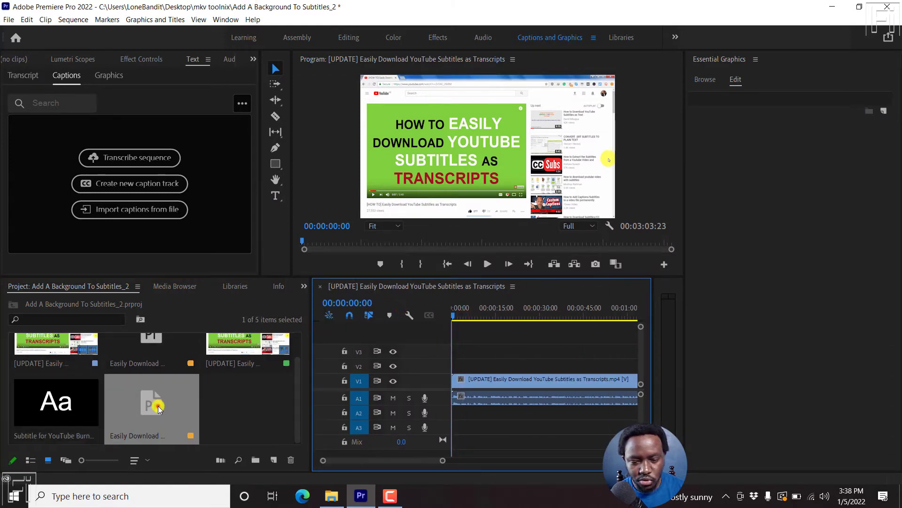
{"action": "left_click_drag", "start_coordinate": [158, 407], "coordinate": [458, 347]}
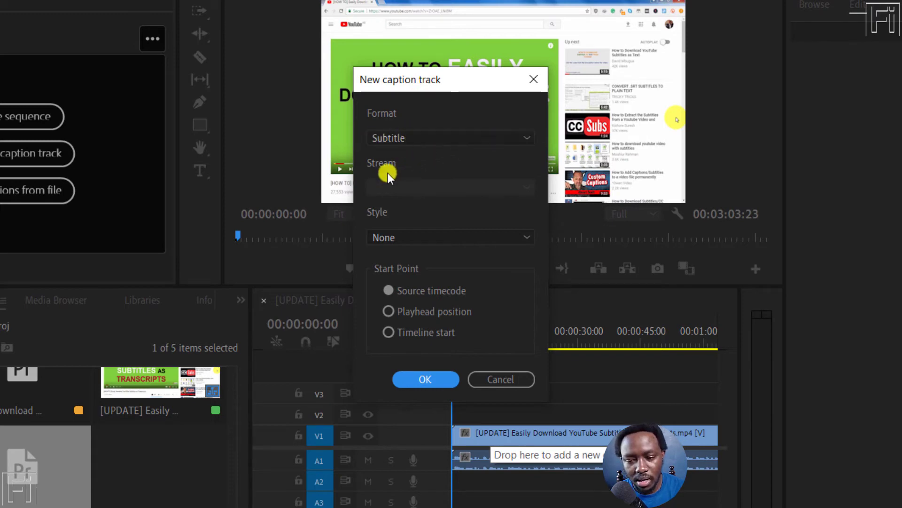
Step: Create the caption track with Format Subtitle and Style 'Subtitle for YouTube Burned In'
{"action": "left_click", "coordinate": [495, 139]}
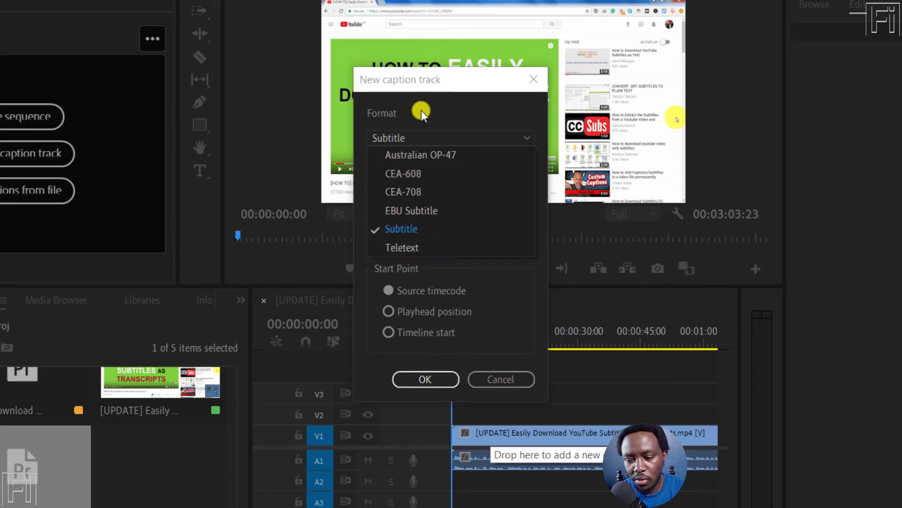
{"action": "left_click", "coordinate": [453, 109]}
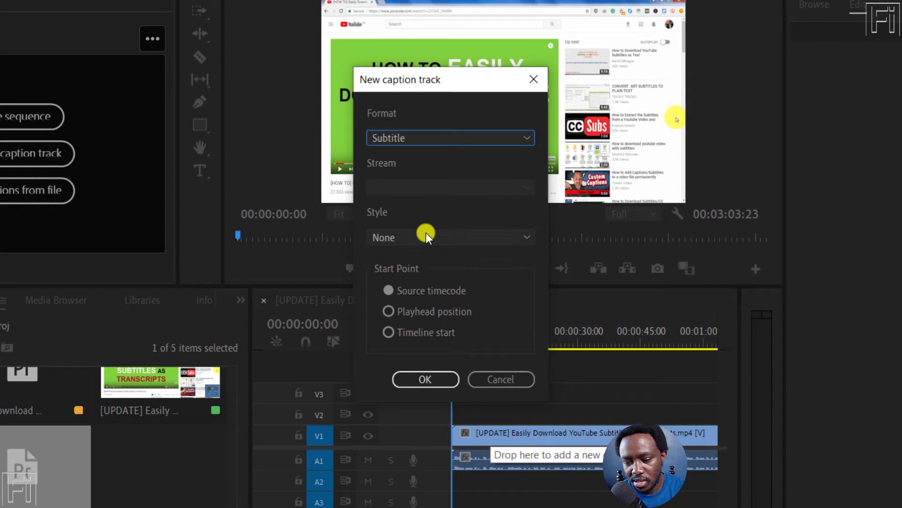
{"action": "left_click", "coordinate": [439, 236]}
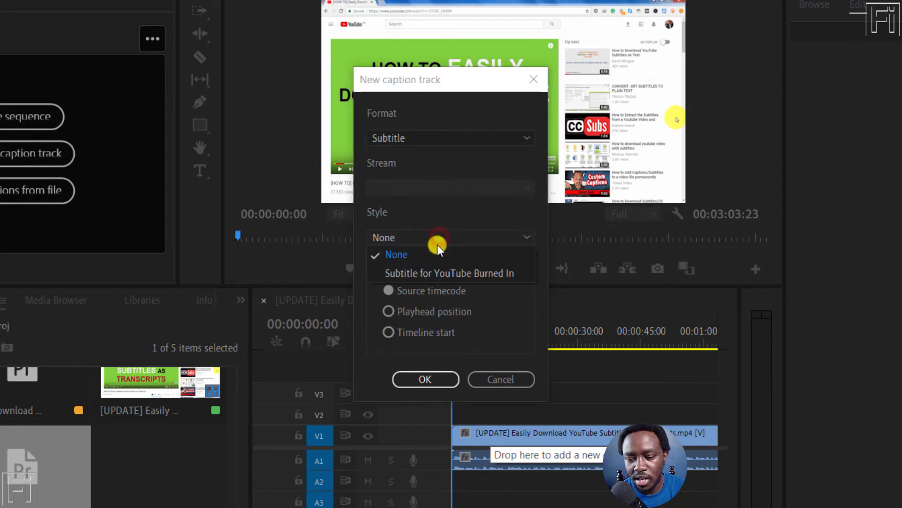
{"action": "left_click", "coordinate": [472, 272]}
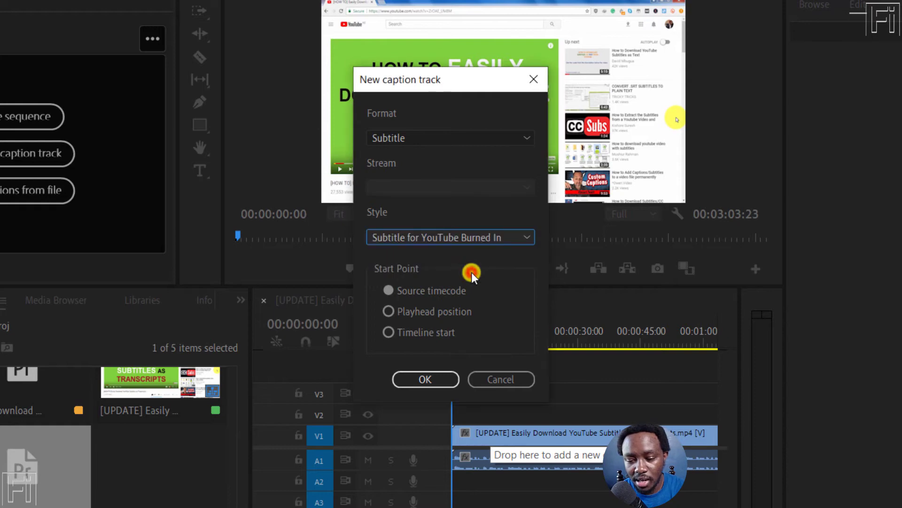
{"action": "left_click", "coordinate": [425, 374]}
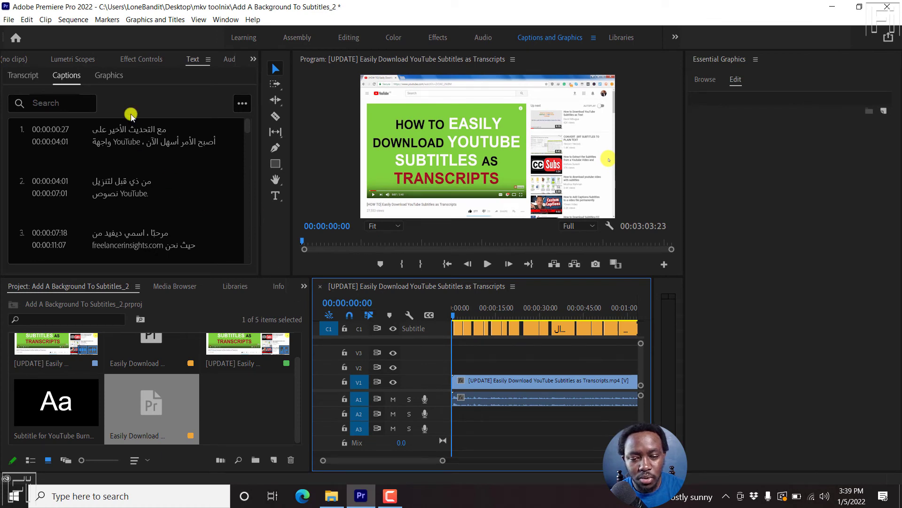
Step: Preview the first two Arabic captions over the video and select caption 2 to view its style
{"action": "left_click", "coordinate": [460, 311]}
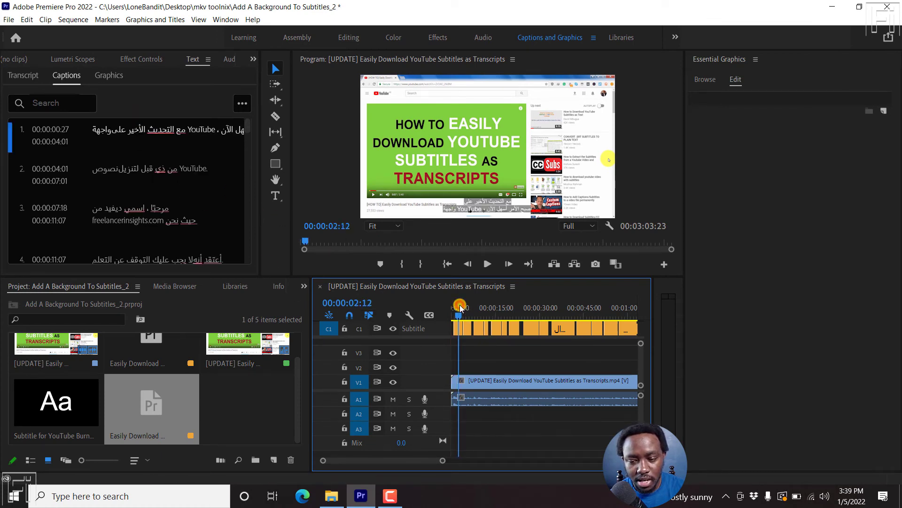
{"action": "left_click", "coordinate": [460, 330]}
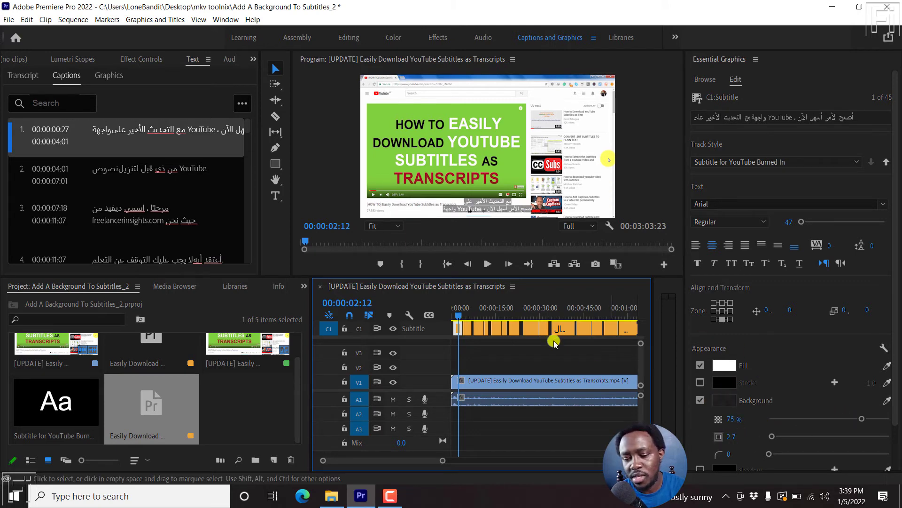
{"action": "left_click", "coordinate": [466, 310]}
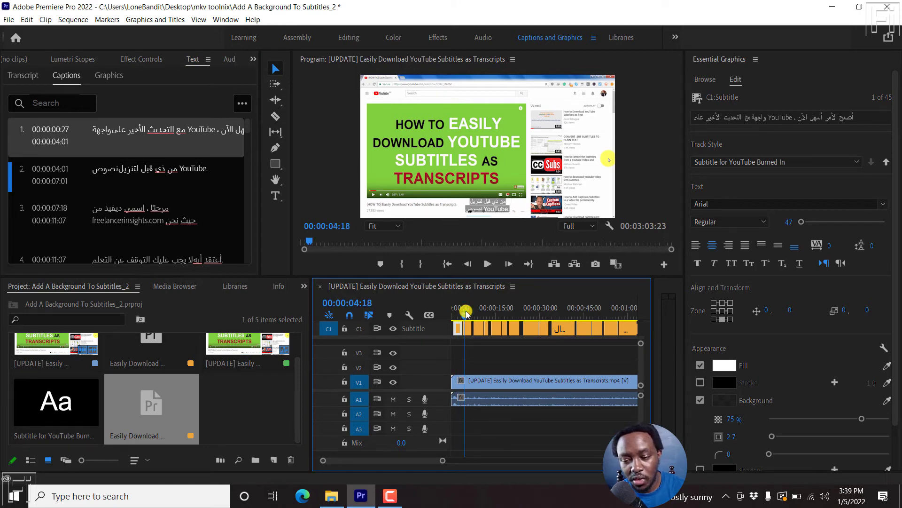
{"action": "left_click", "coordinate": [172, 176]}
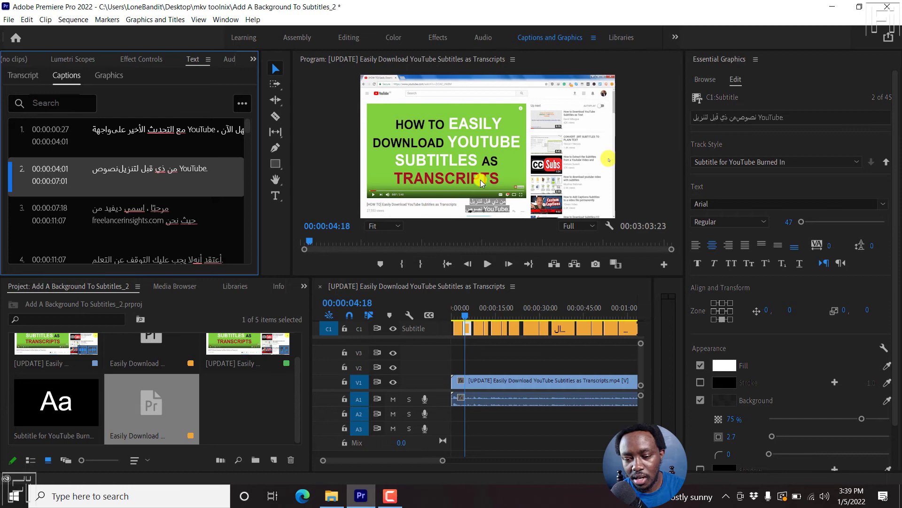
Step: Select all captions with Ctrl+A, set right-to-left typing, and check caption 3's aligned text
{"action": "left_click", "coordinate": [178, 146]}
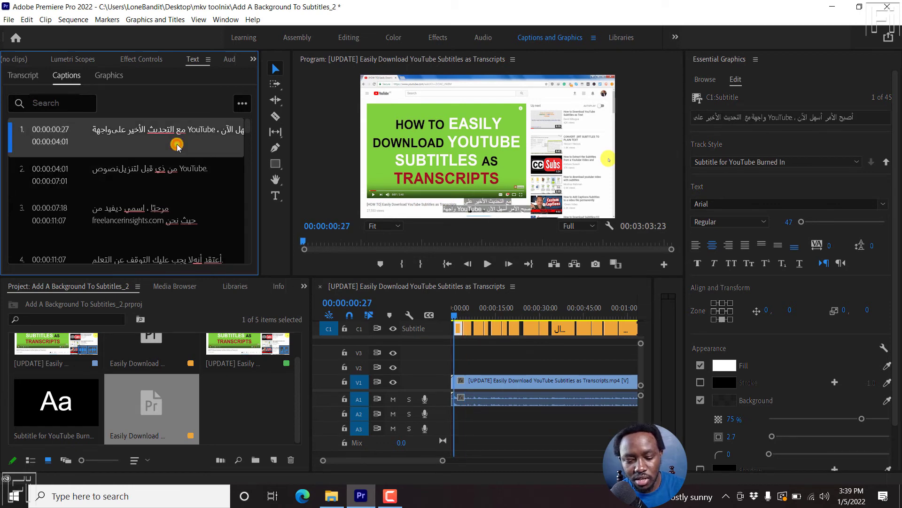
{"action": "key", "text": "ctrl+a"}
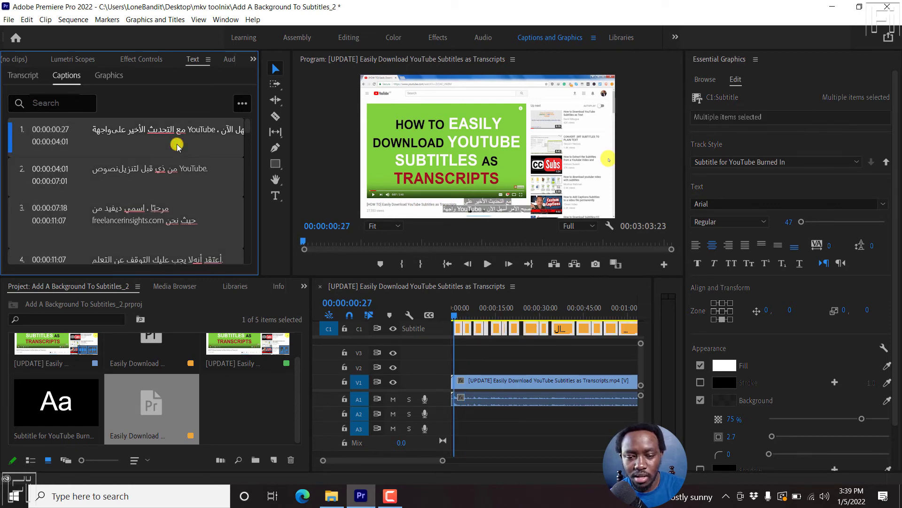
{"action": "left_click", "coordinate": [840, 264]}
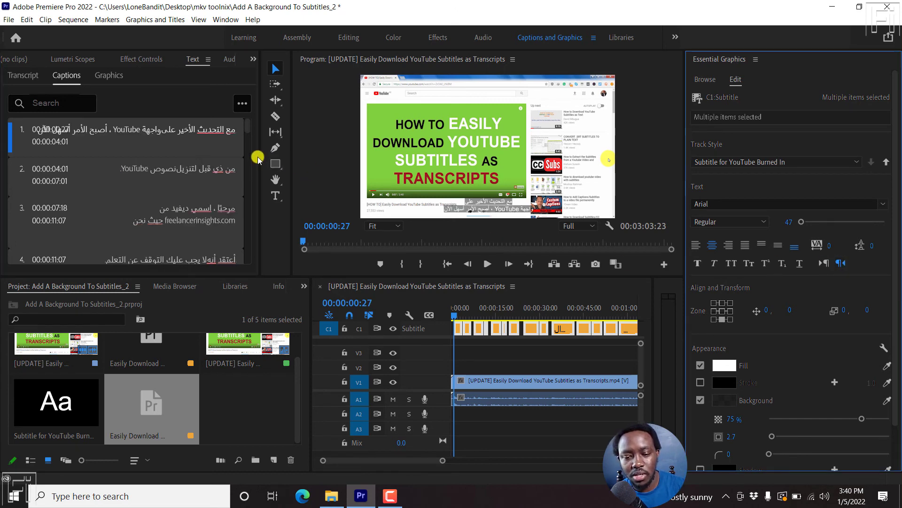
{"action": "left_click_drag", "start_coordinate": [259, 159], "coordinate": [410, 152]}
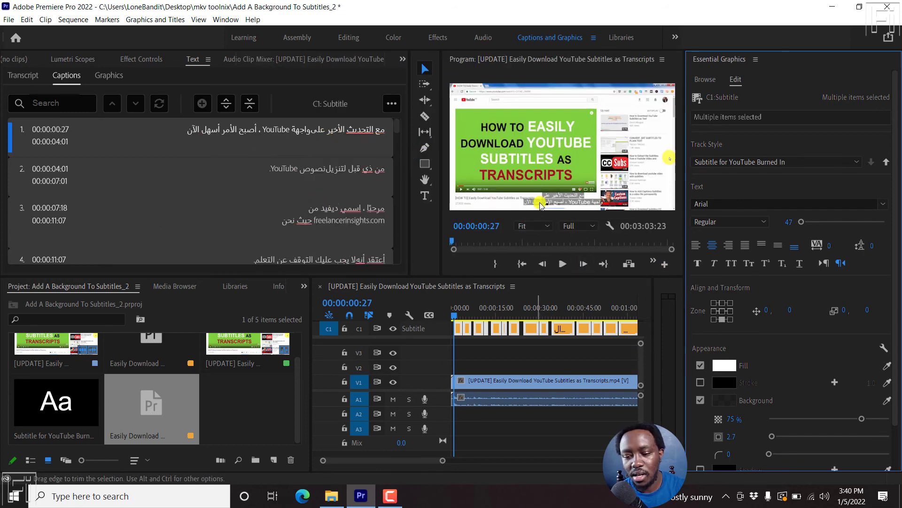
{"action": "left_click", "coordinate": [328, 217]}
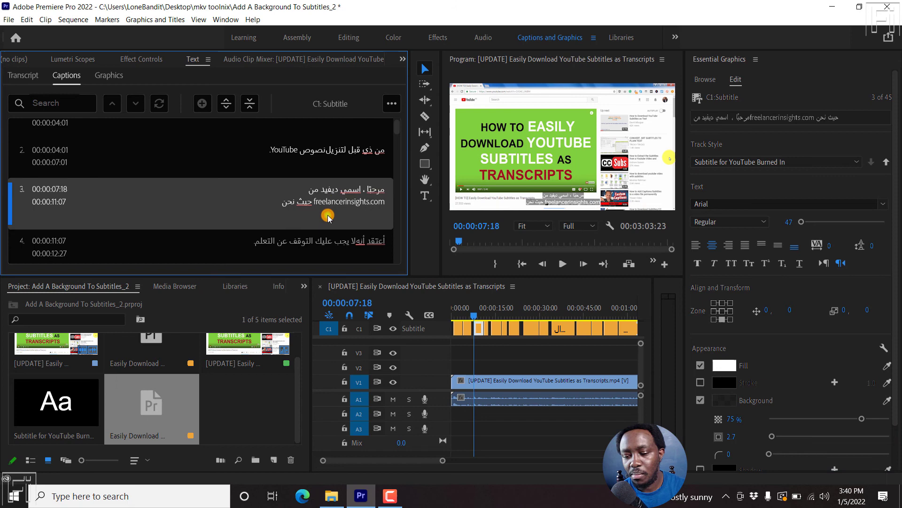